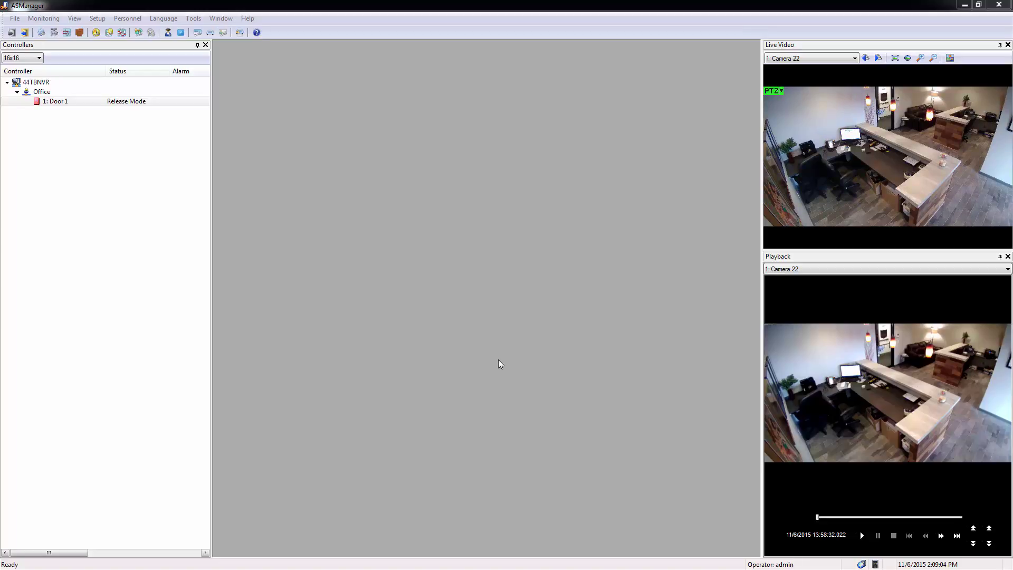
- Open the Tools menu to reach the operator account settings
{"action": "left_click", "coordinate": [194, 19]}
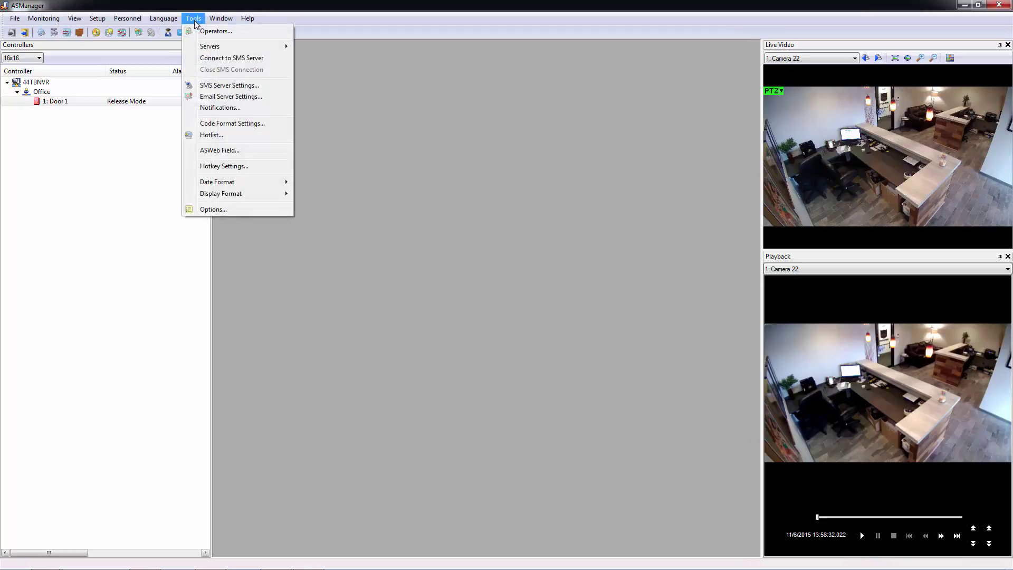
- Create a User-level operator account with ID 'login' and a password
{"action": "left_click", "coordinate": [207, 32]}
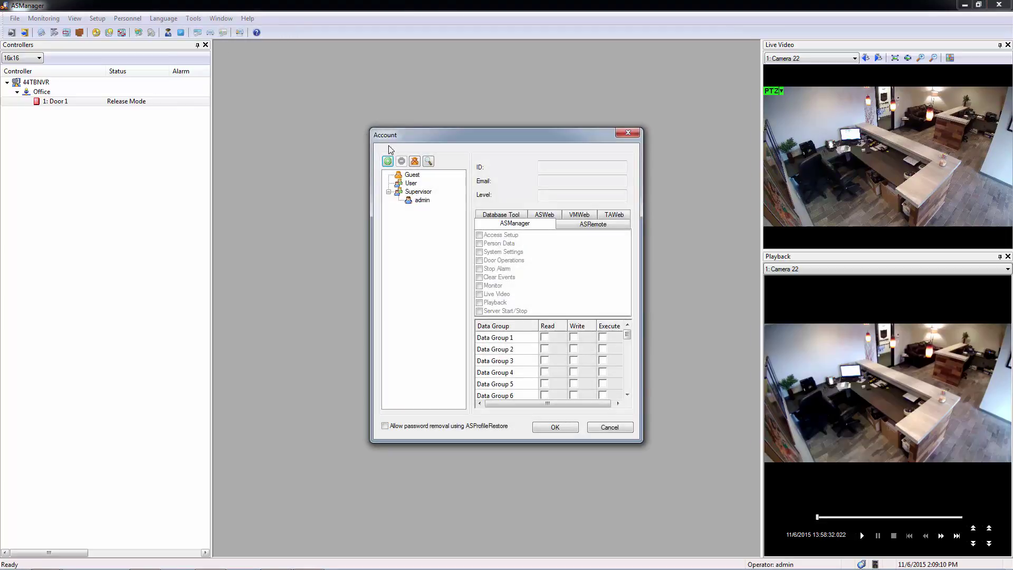
{"action": "left_click", "coordinate": [410, 182]}
{"action": "left_click", "coordinate": [387, 161]}
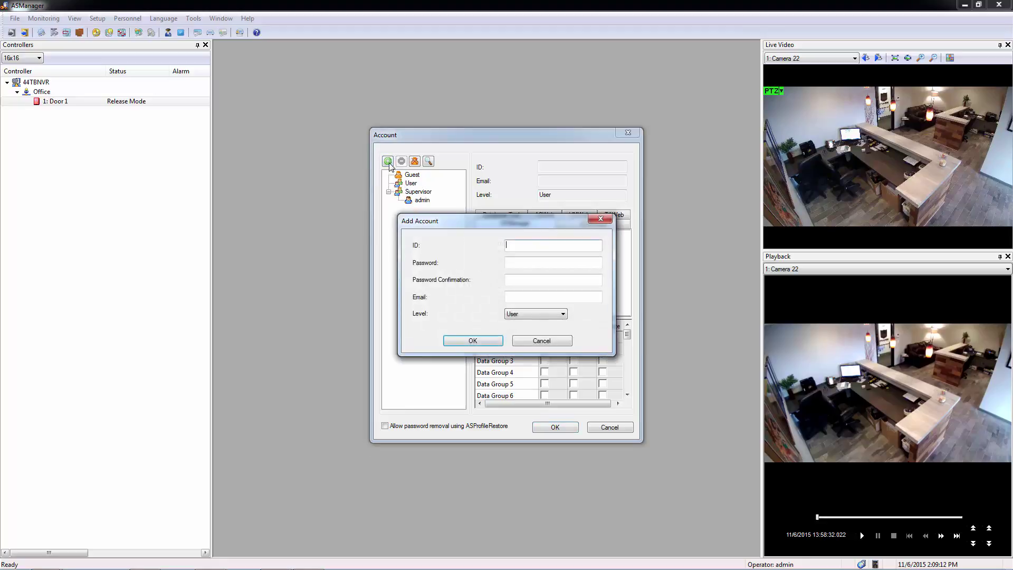
{"action": "type", "text": "logn"}
{"action": "key", "text": "Tab"}
{"action": "key", "text": "Return"}
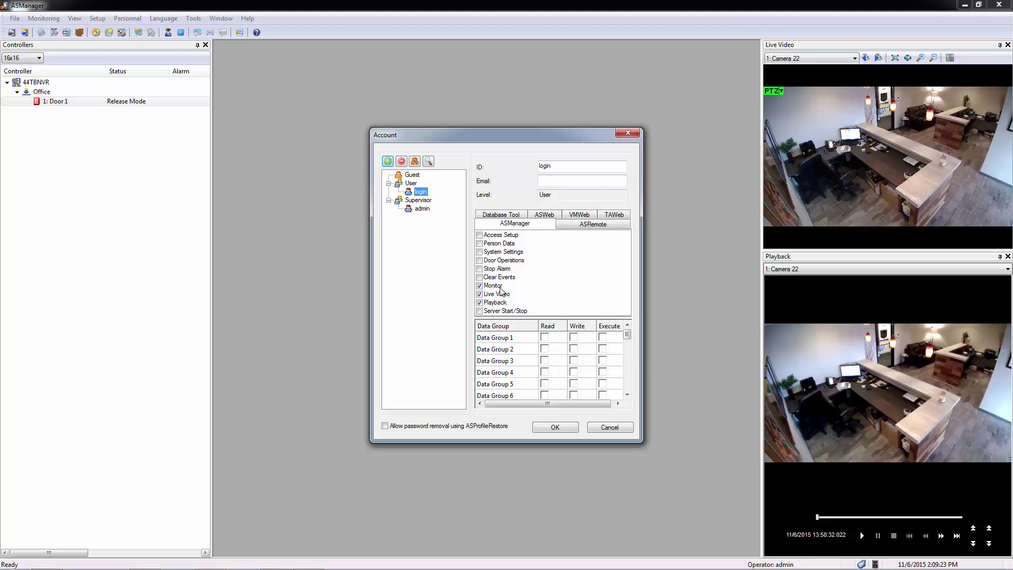
- Grant login Read on Data Group 1, Read/Write on Group 2, Read/Execute on Group 3, and save
{"action": "left_click", "coordinate": [545, 338]}
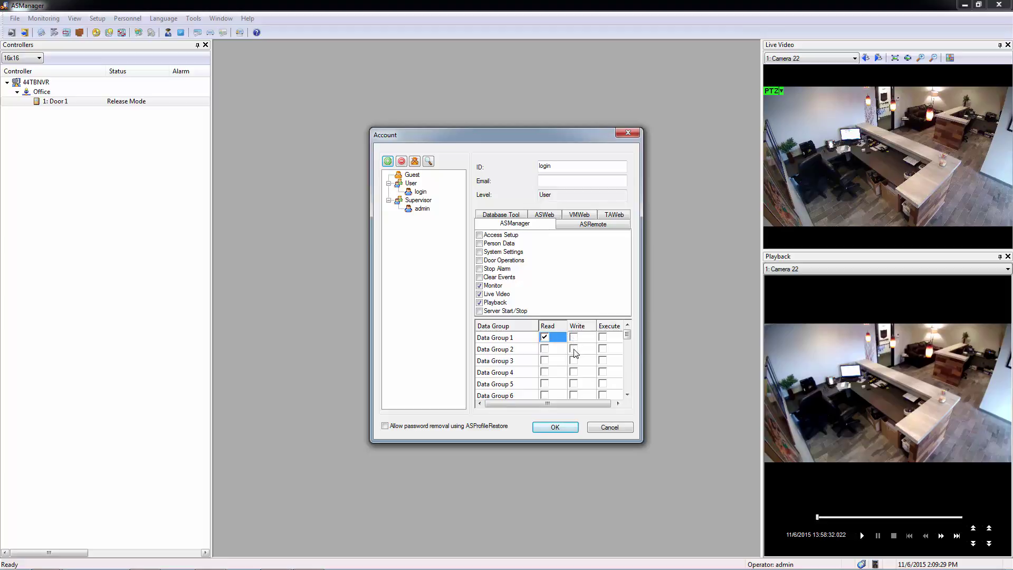
{"action": "left_click", "coordinate": [574, 350]}
{"action": "left_click", "coordinate": [603, 361]}
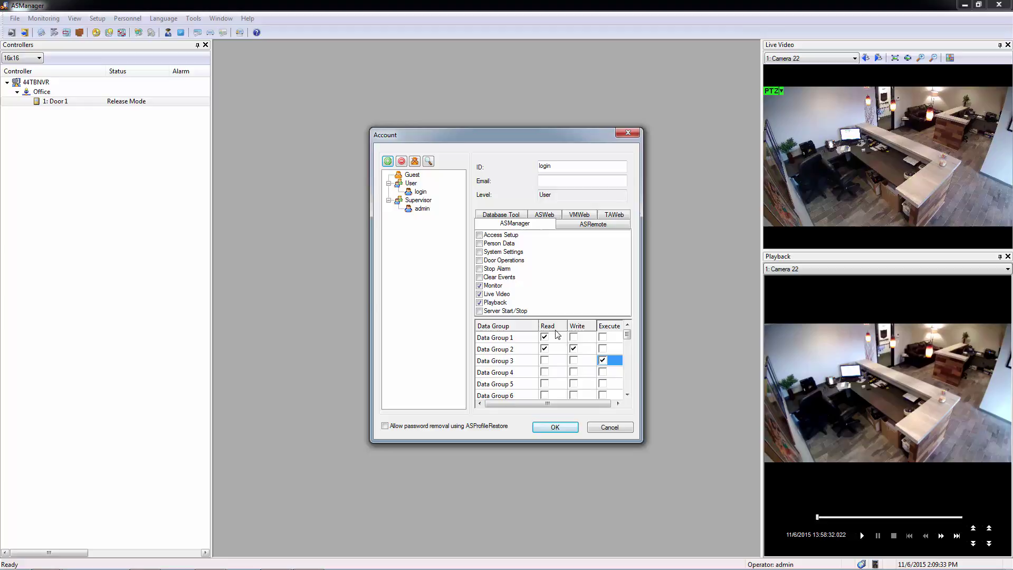
{"action": "left_click", "coordinate": [546, 362]}
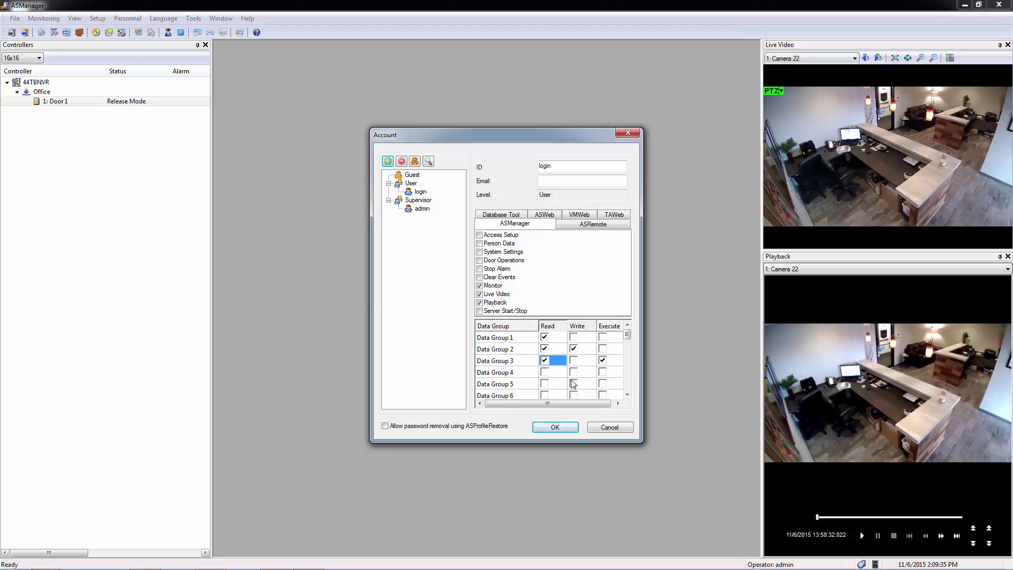
{"action": "left_click", "coordinate": [556, 428]}
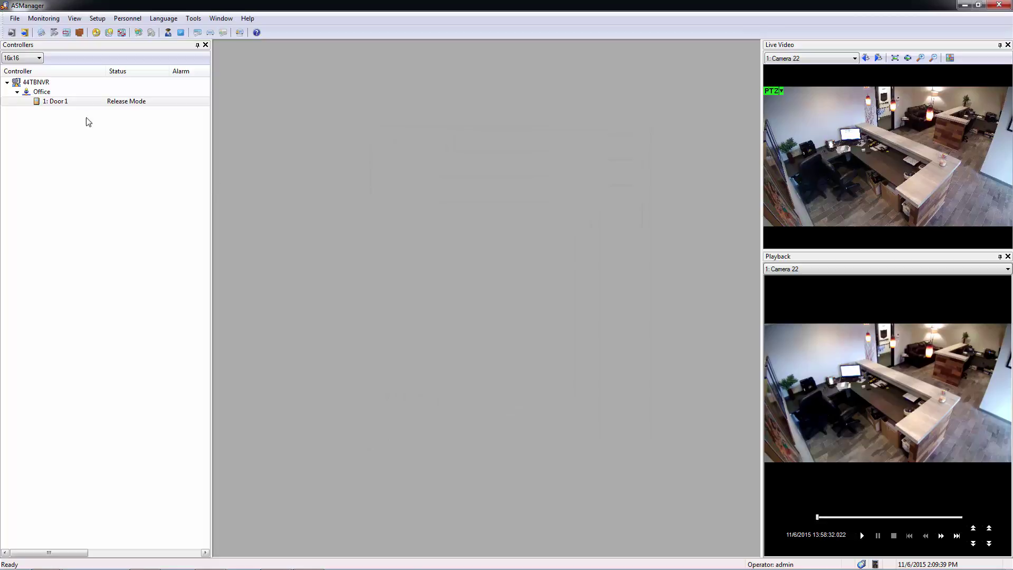
{"action": "left_click", "coordinate": [53, 94]}
{"action": "right_click", "coordinate": [52, 95]}
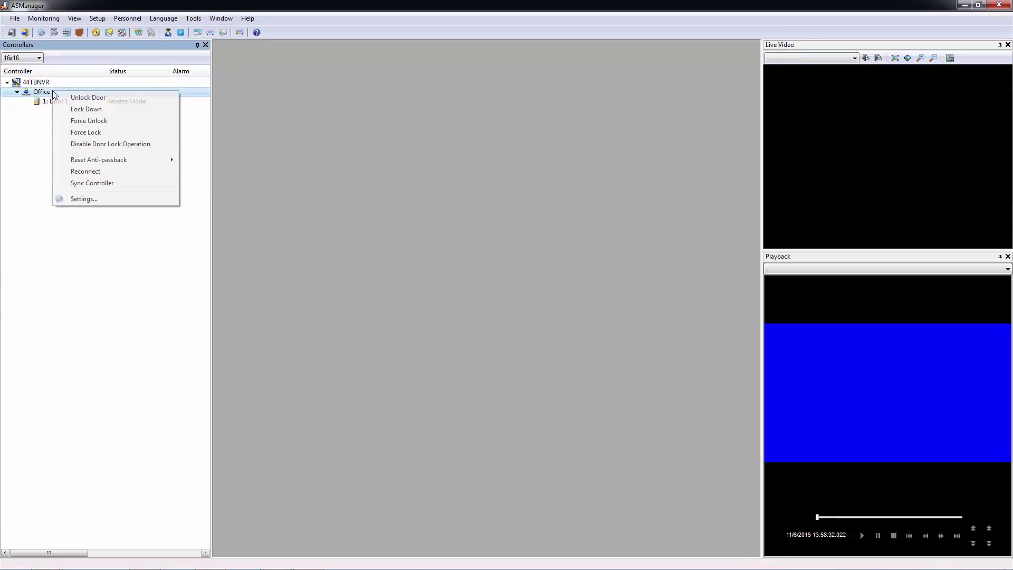
{"action": "left_click", "coordinate": [109, 198]}
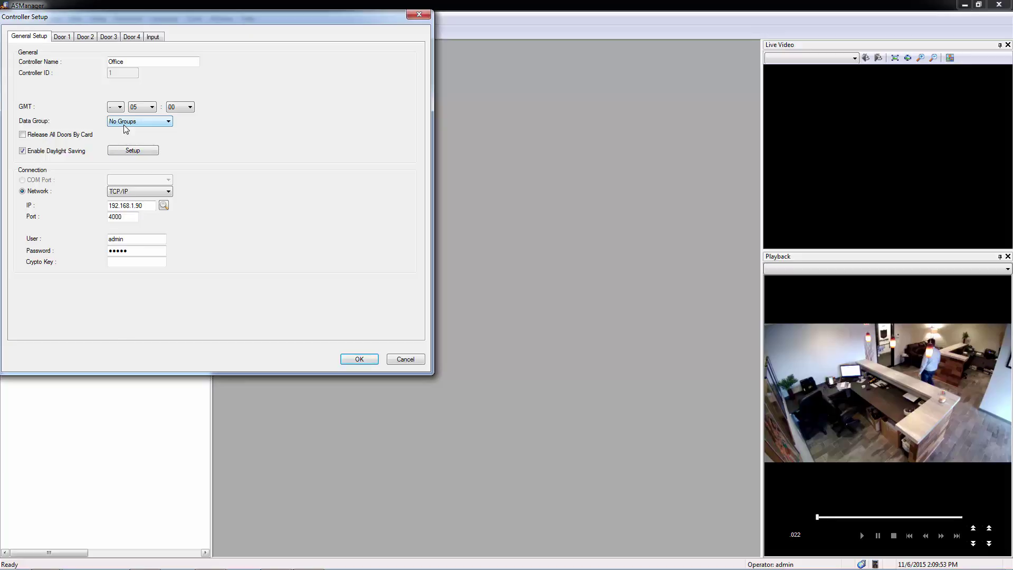
{"action": "left_click", "coordinate": [400, 358]}
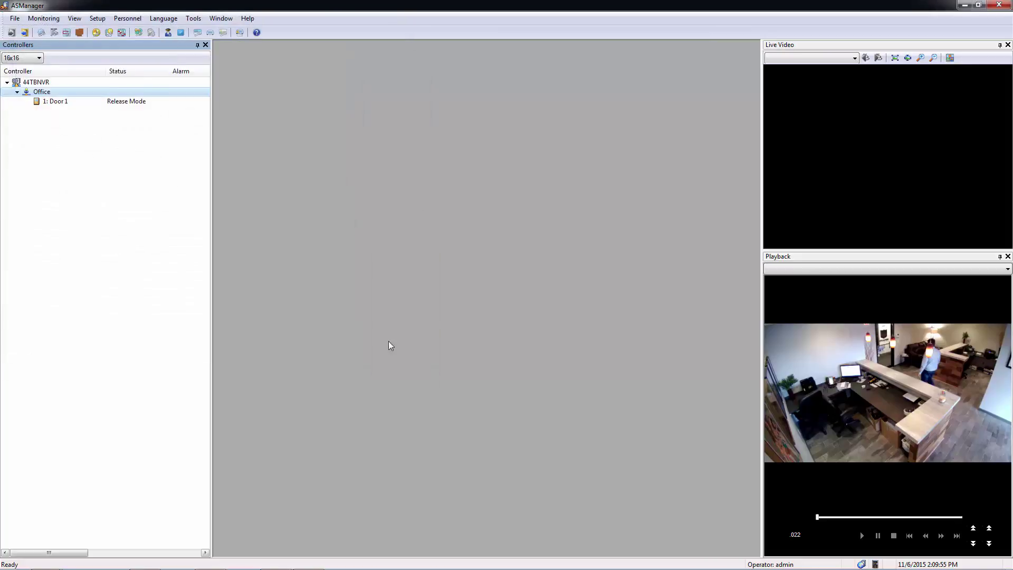
{"action": "left_click", "coordinate": [127, 18]}
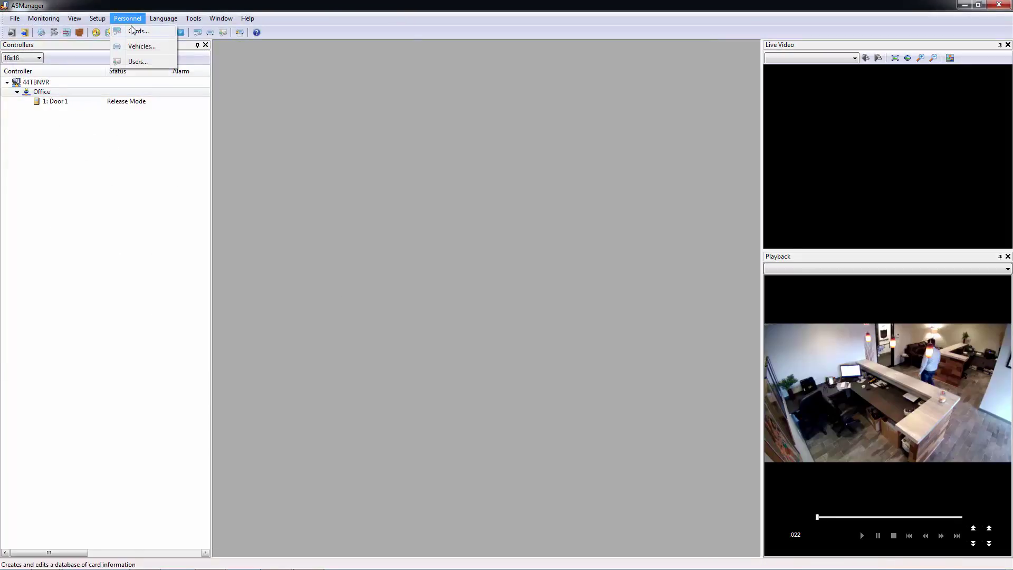
{"action": "left_click", "coordinate": [135, 30]}
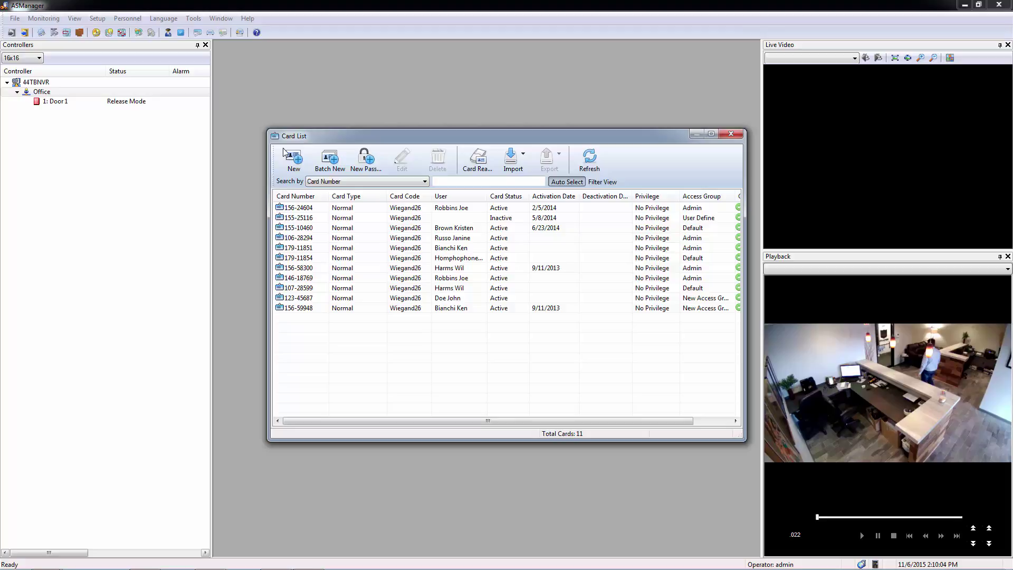
{"action": "double_click", "coordinate": [312, 298]}
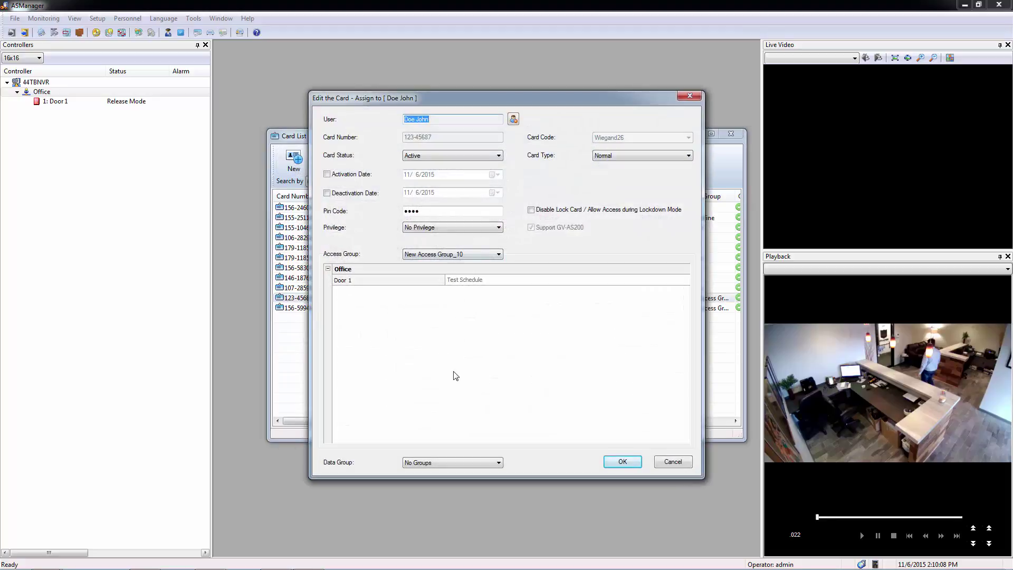
{"action": "left_click", "coordinate": [454, 464]}
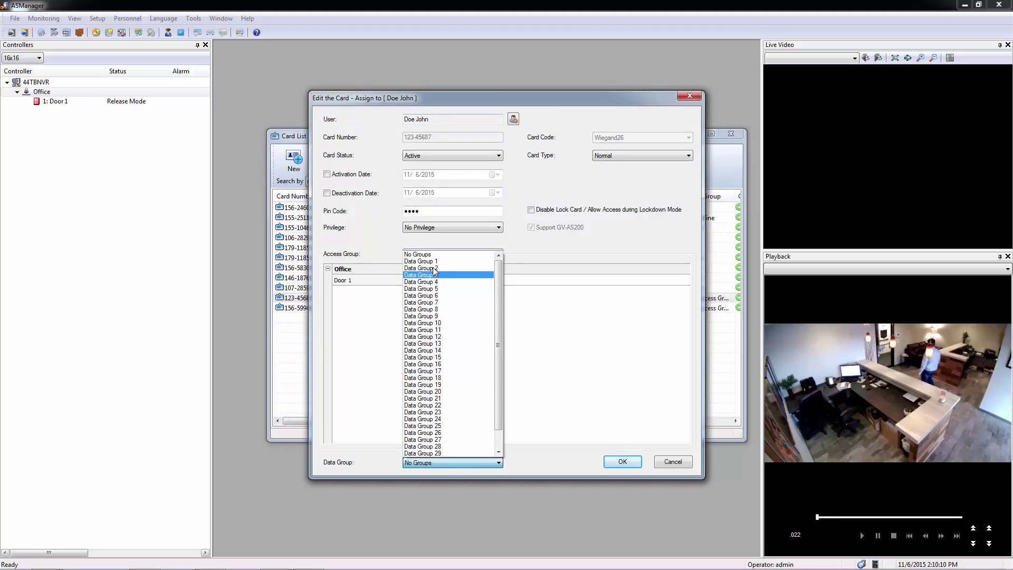
{"action": "left_click", "coordinate": [433, 278]}
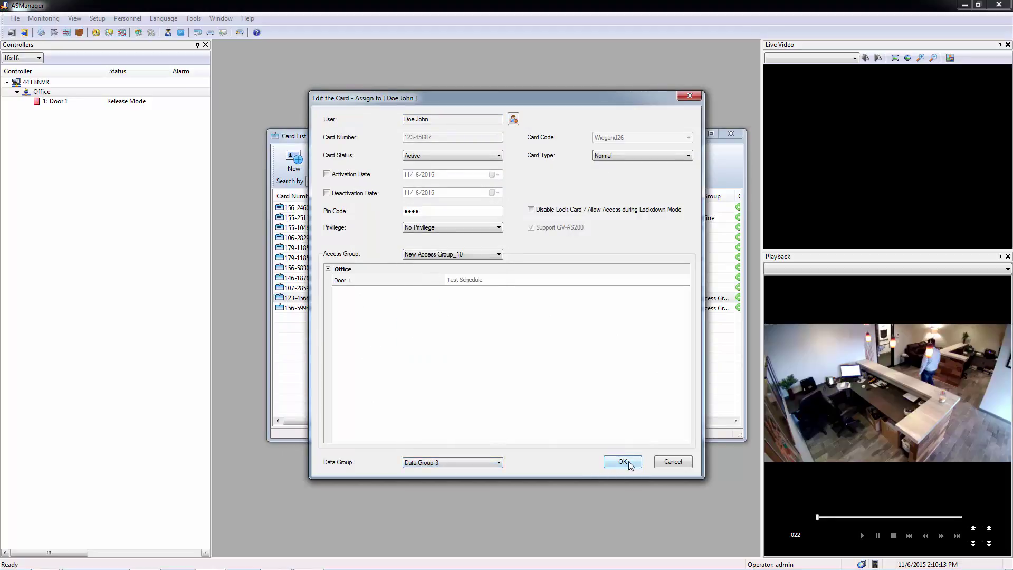
{"action": "left_click", "coordinate": [624, 462]}
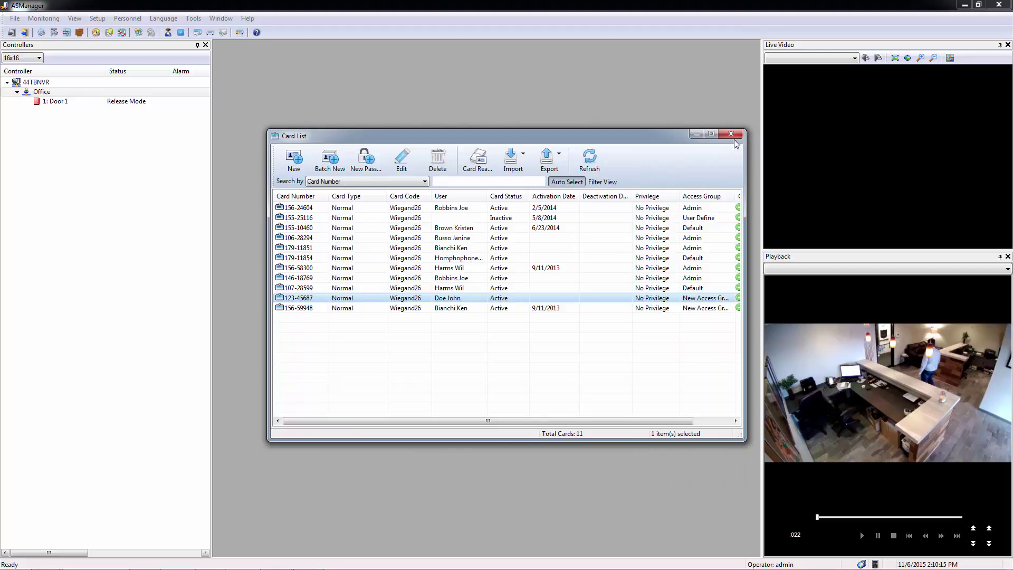
{"action": "left_click", "coordinate": [732, 135]}
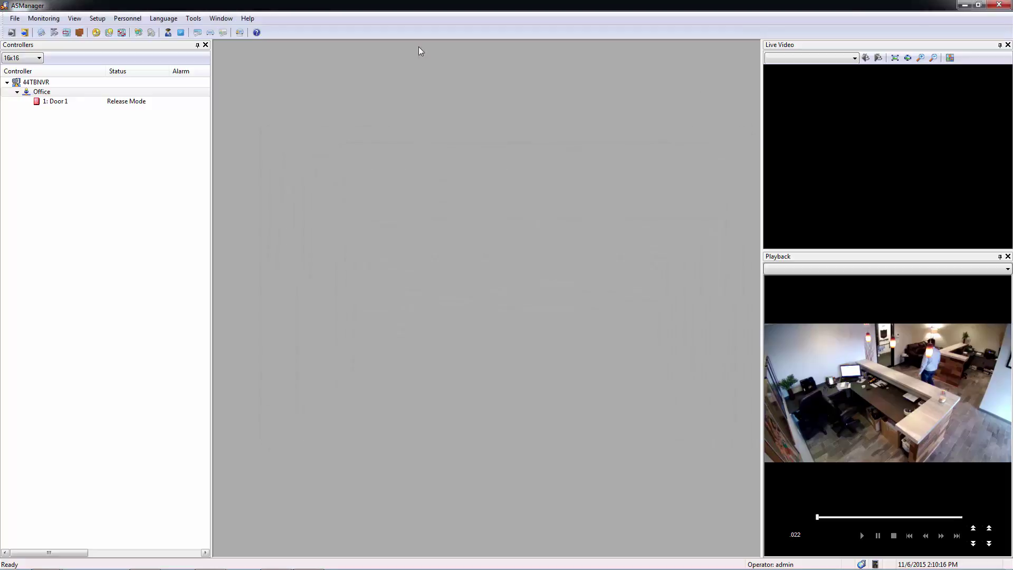
{"action": "left_click", "coordinate": [116, 23]}
{"action": "left_click", "coordinate": [129, 65]}
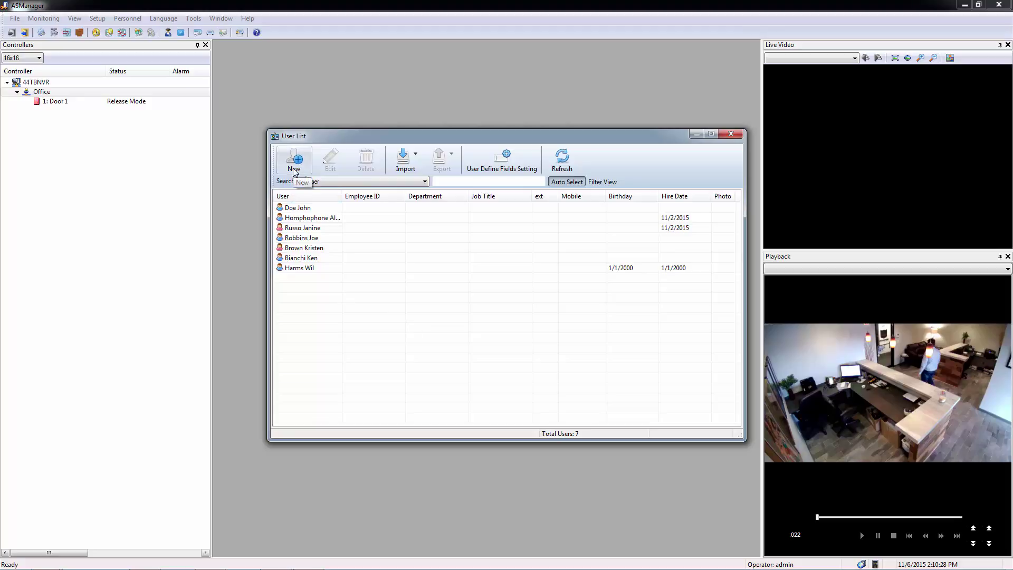
{"action": "double_click", "coordinate": [303, 269]}
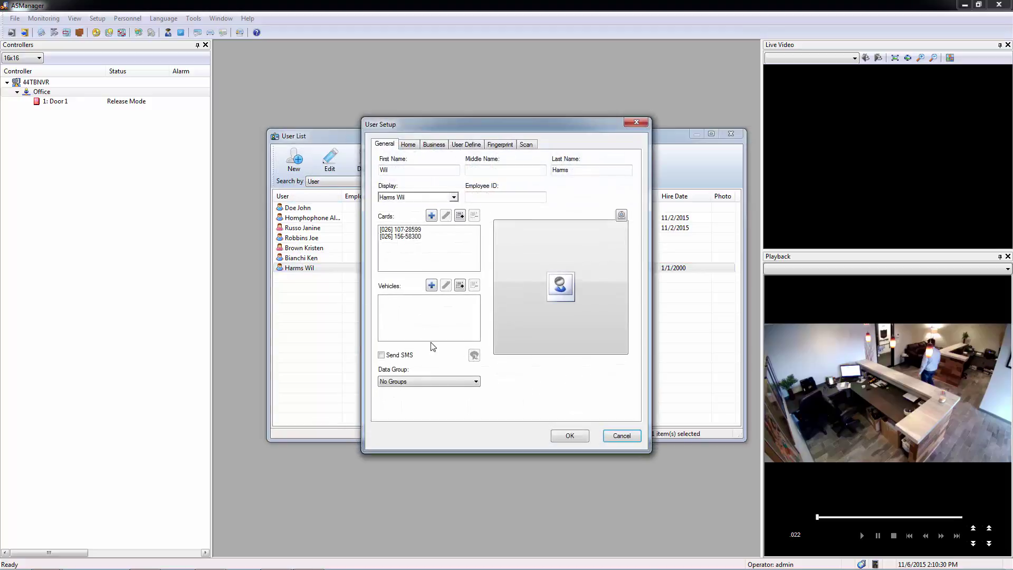
{"action": "left_click", "coordinate": [437, 382]}
{"action": "left_click", "coordinate": [415, 190]}
{"action": "left_click", "coordinate": [569, 435]}
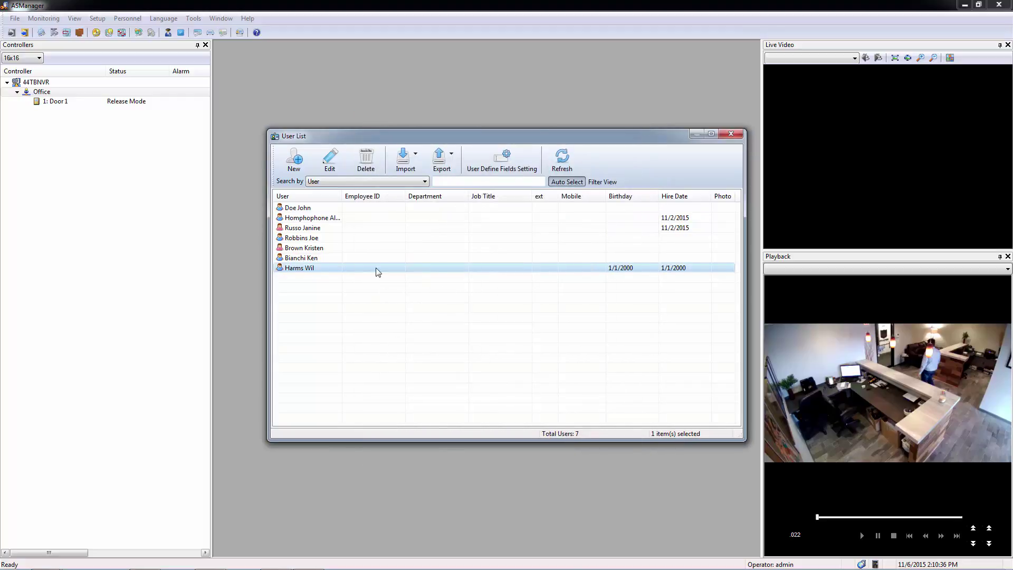
{"action": "left_click", "coordinate": [295, 160]}
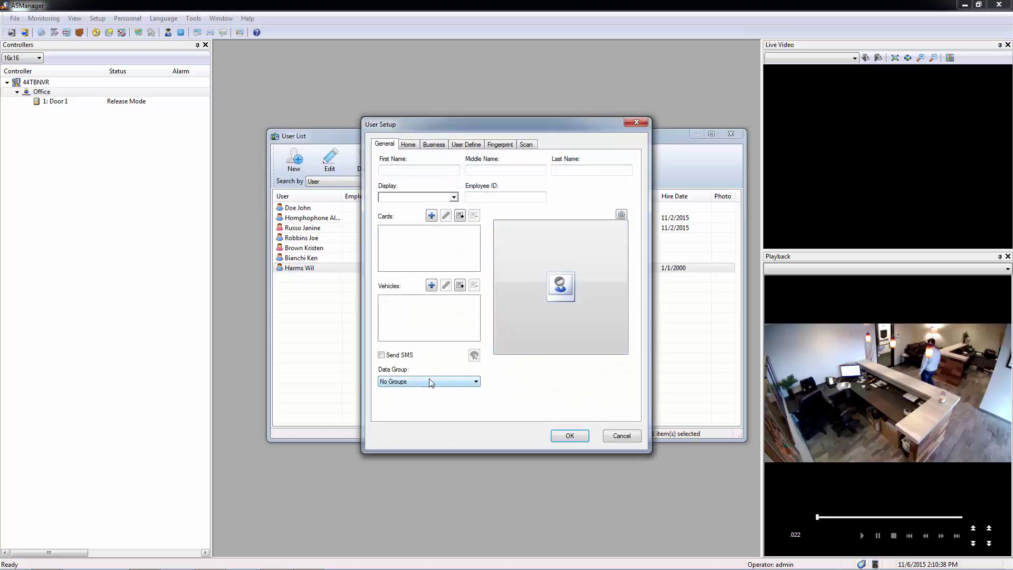
{"action": "left_click", "coordinate": [430, 382]}
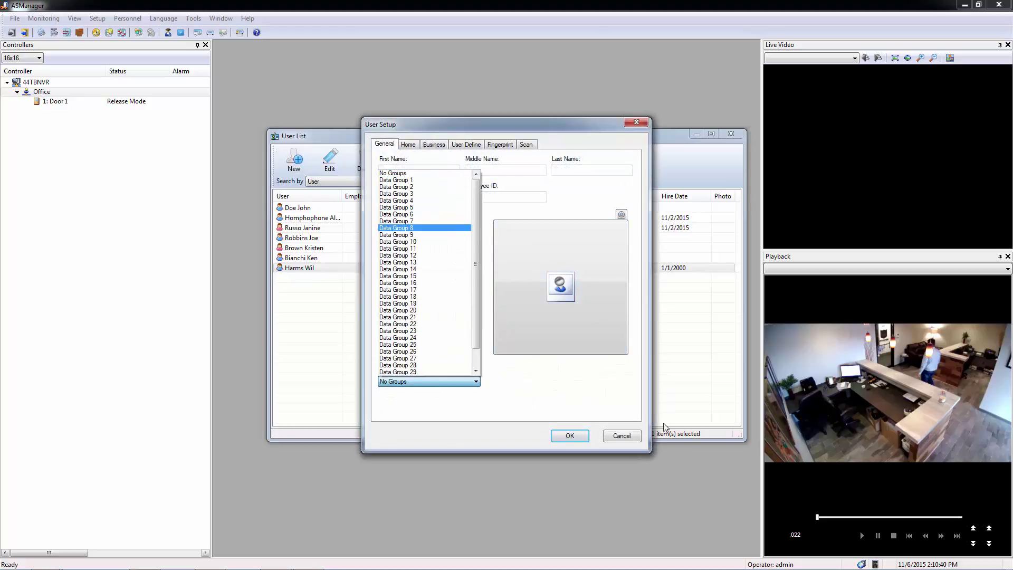